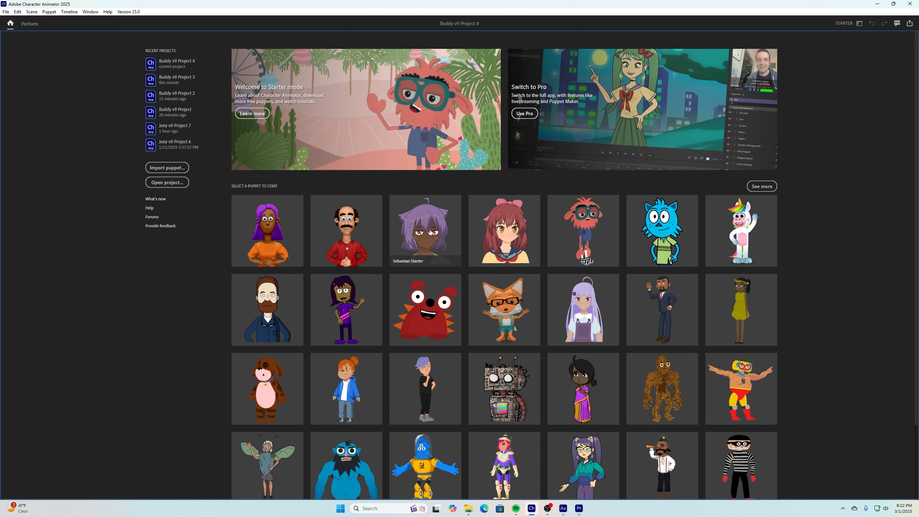
Import the Buddy v9 puppet from the Sporty Puppets folder to start a new project with it.
scroll(402, 289, "down", 1)
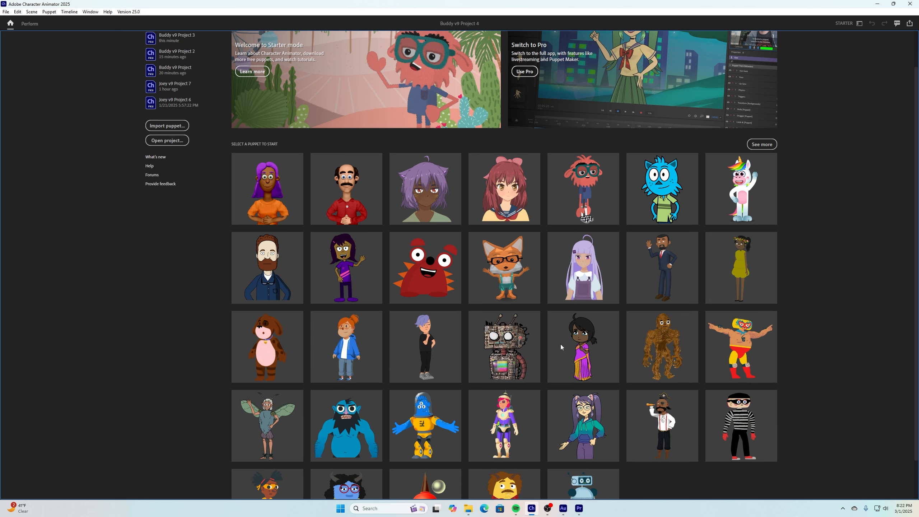
scroll(386, 226, "up", 1)
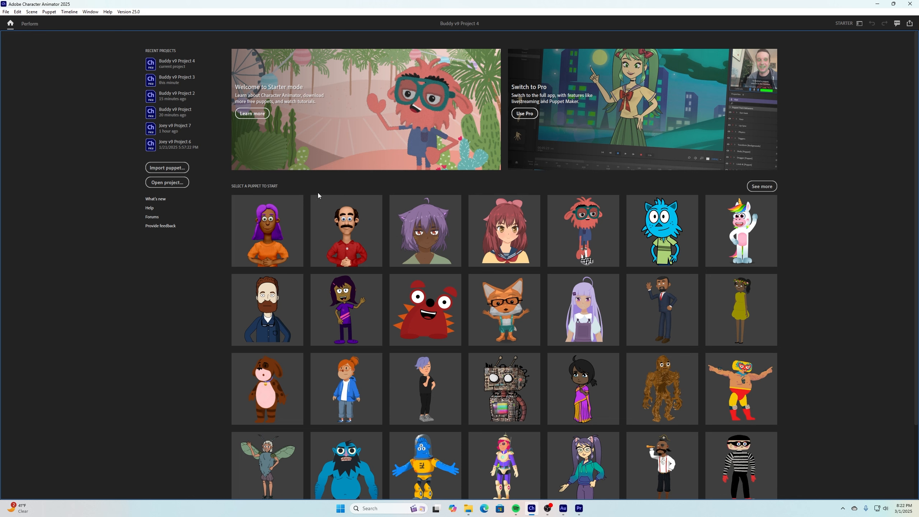
left_click(184, 170)
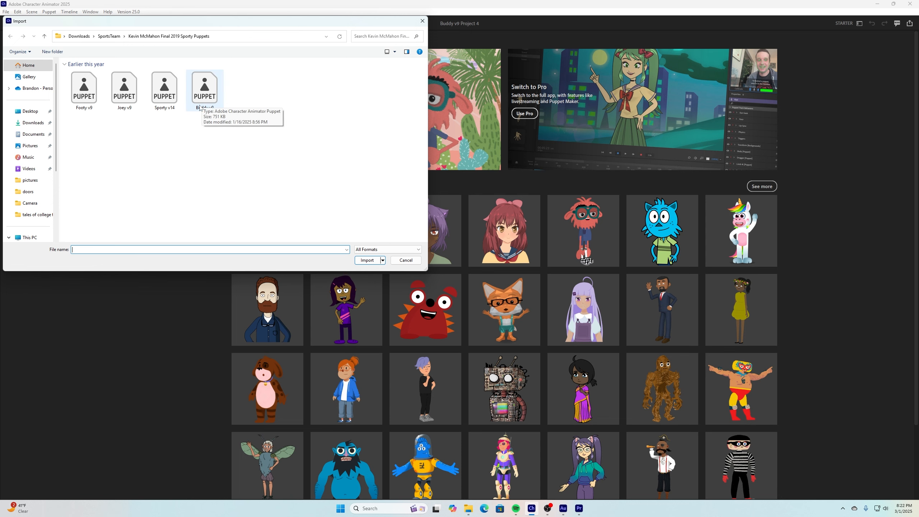
double_click(203, 94)
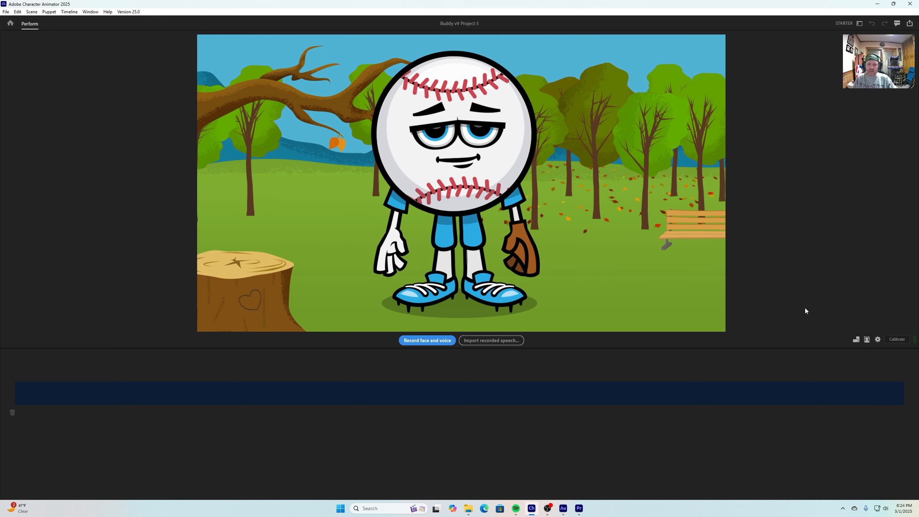
Import the baseball audio test MP3 from the Downloads folder as the puppet's recorded speech.
left_click(490, 342)
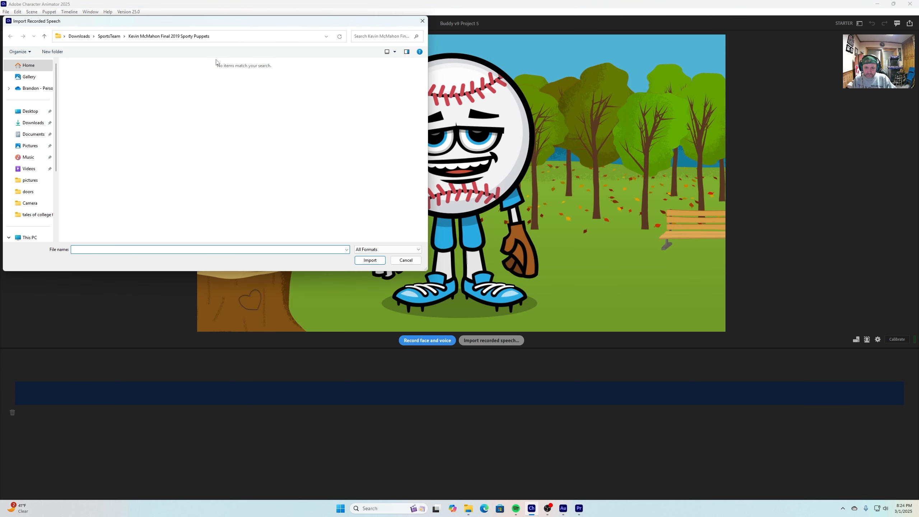
left_click(32, 123)
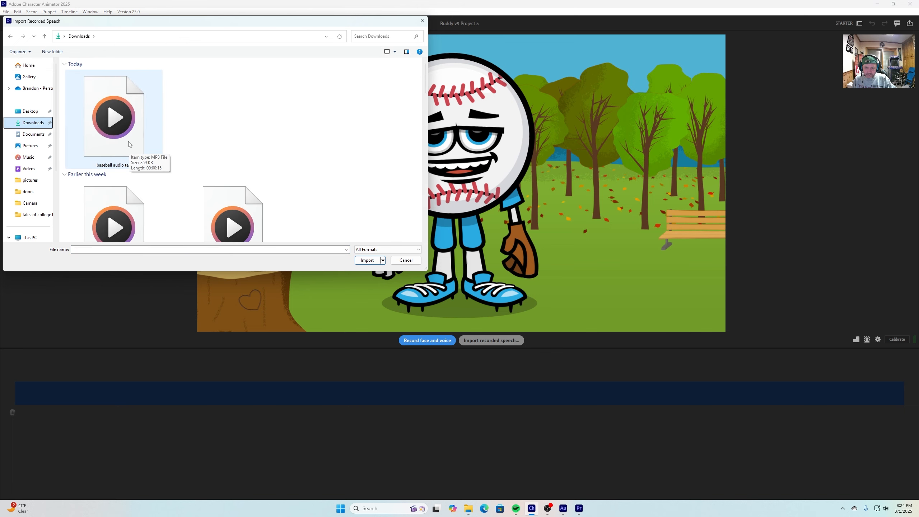
double_click(130, 111)
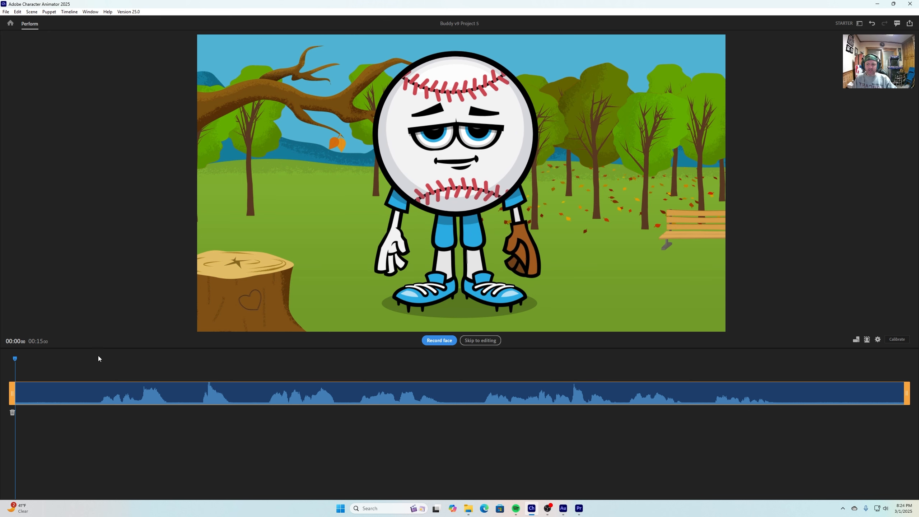
Record a face performance over the imported speech, finish the recording and play back the take.
left_click(439, 341)
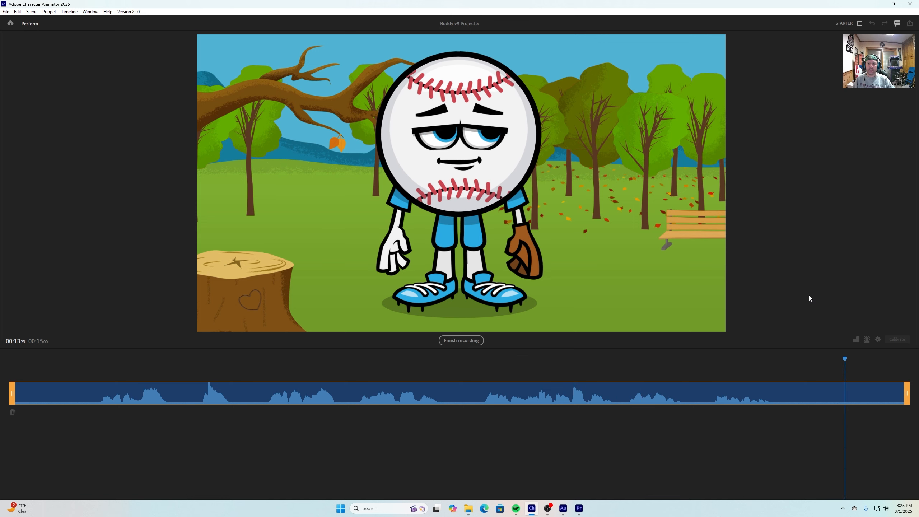
left_click(471, 343)
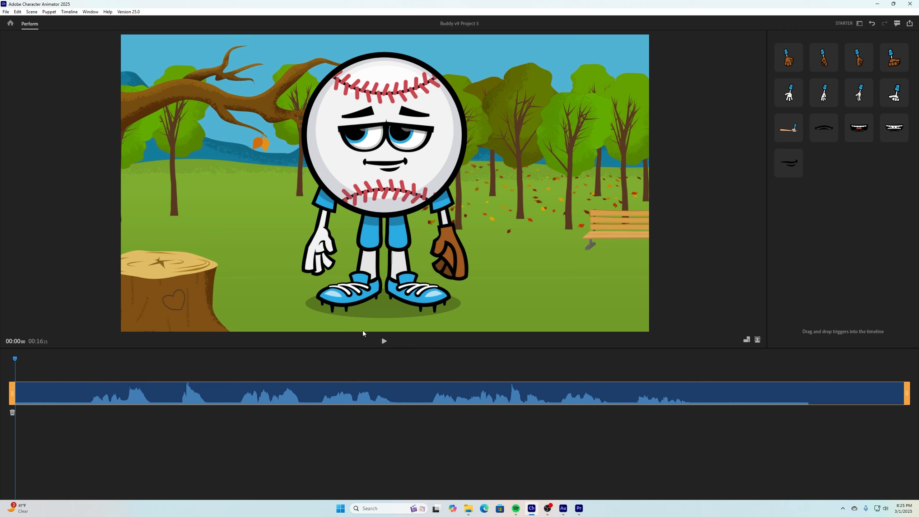
left_click(384, 341)
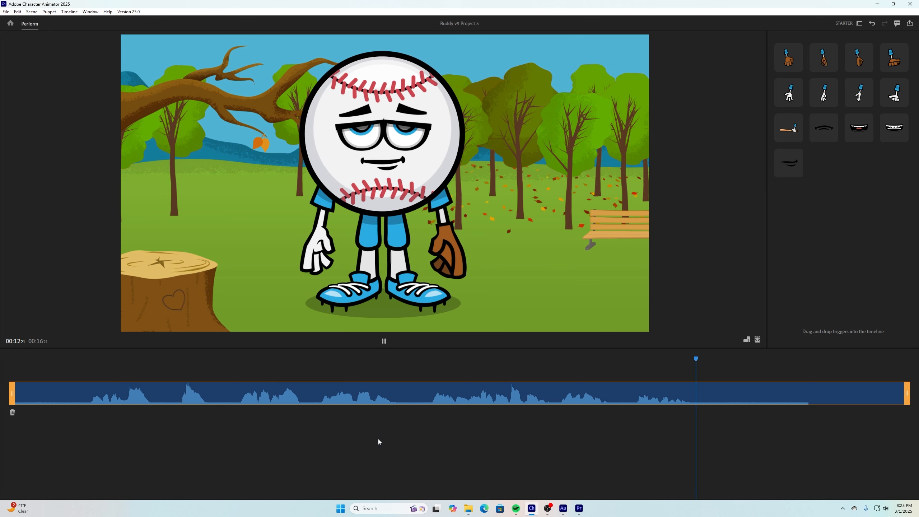
left_click(383, 340)
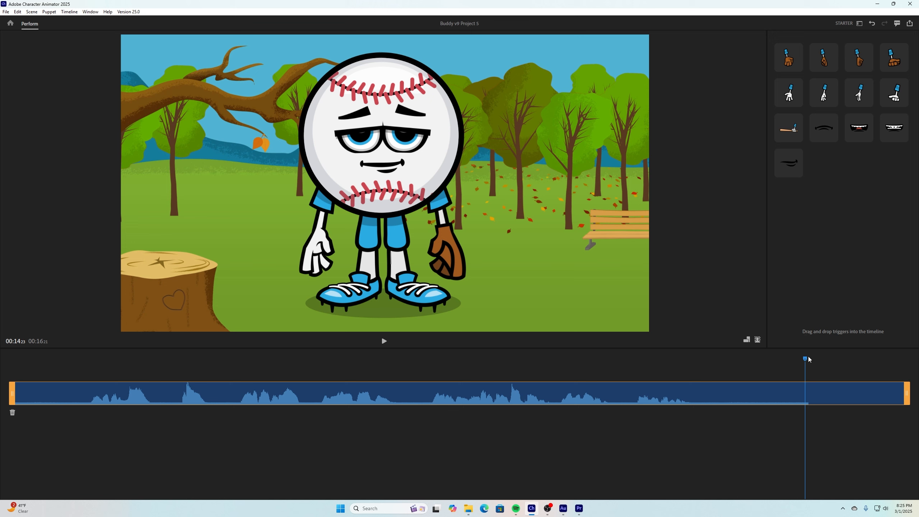
Add the white hand's Palm Out trigger over the first spoken phrase, starting at about 00:01.
left_click_drag(805, 357, 90, 364)
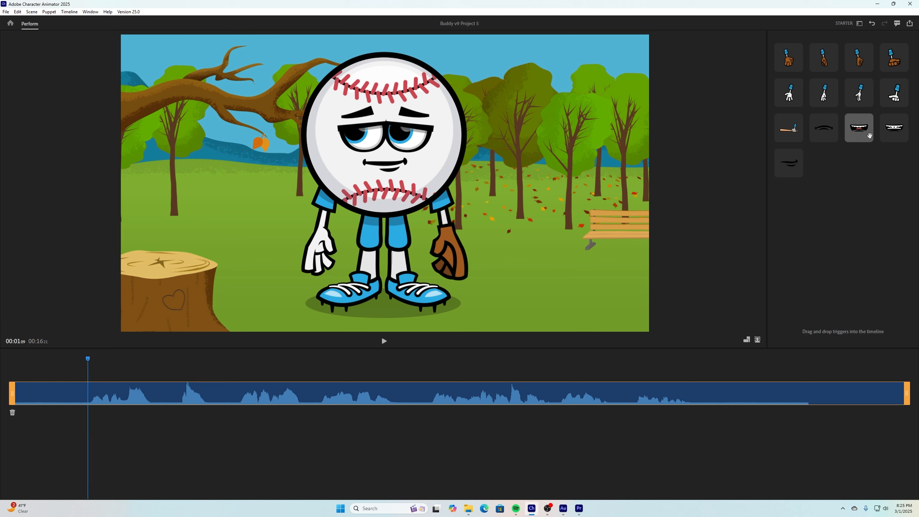
left_click(790, 95)
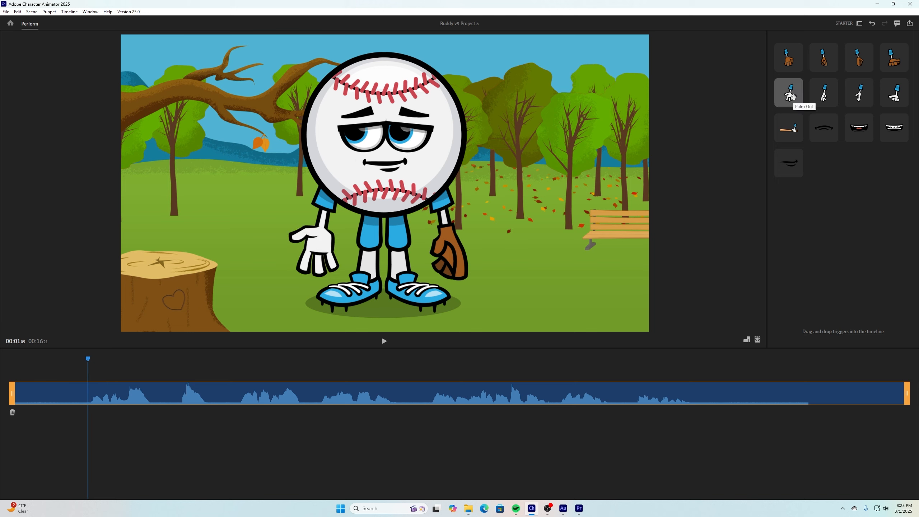
left_click_drag(792, 96, 150, 393)
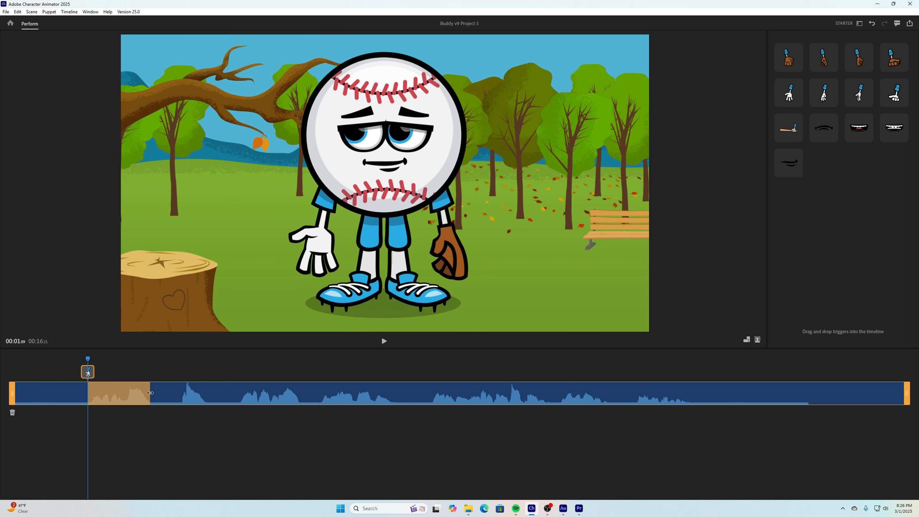
Preview the first hand gesture and add the open brown glove trigger over the second spoken phrase, at about 00:03.
left_click_drag(87, 360, 80, 360)
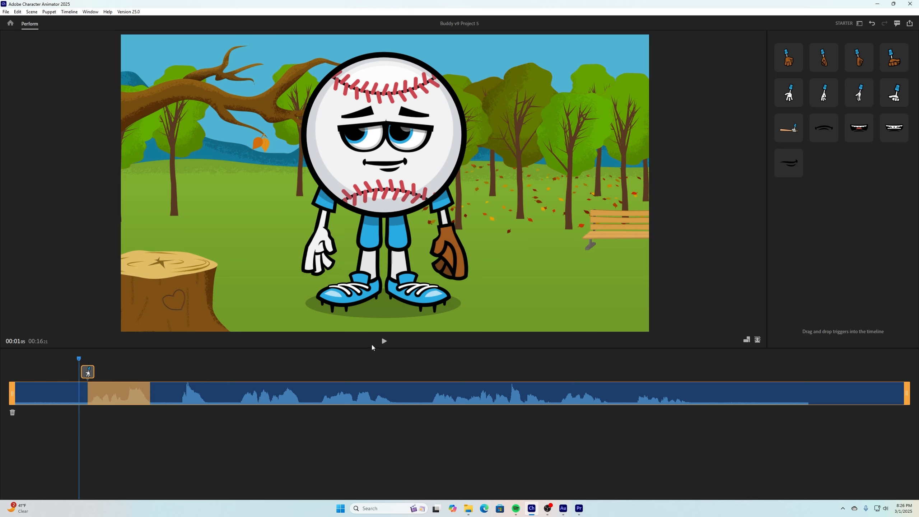
left_click(384, 341)
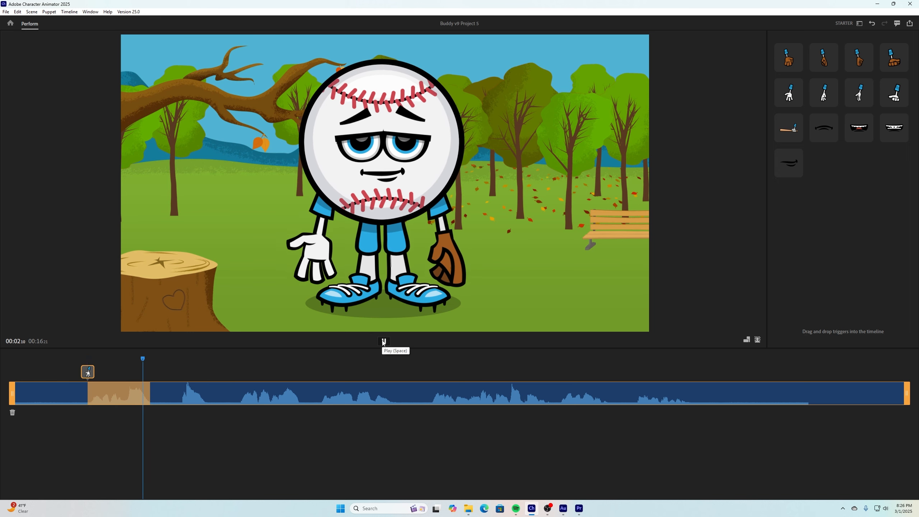
left_click(384, 341)
left_click(779, 67)
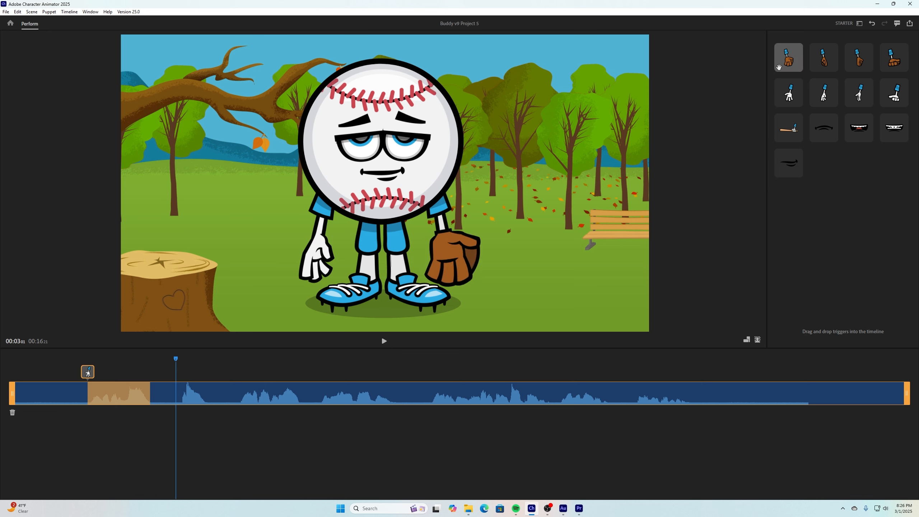
mouse_move(781, 65)
left_mouse_down()
mouse_move(743, 102)
mouse_move(245, 356)
mouse_move(179, 367)
mouse_move(208, 389)
left_mouse_up()
Add another Palm Out trigger over the third spoken phrase, starting at about 00:04.
left_click(240, 359)
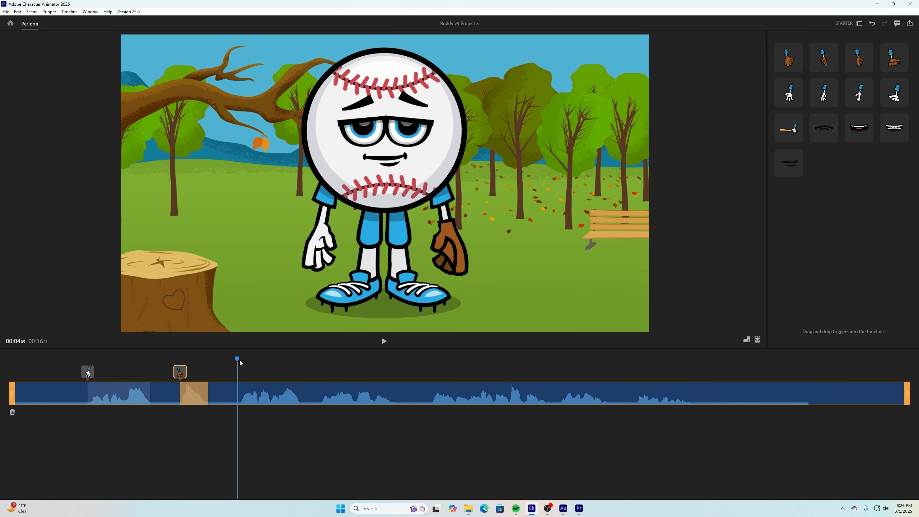
left_click(787, 95)
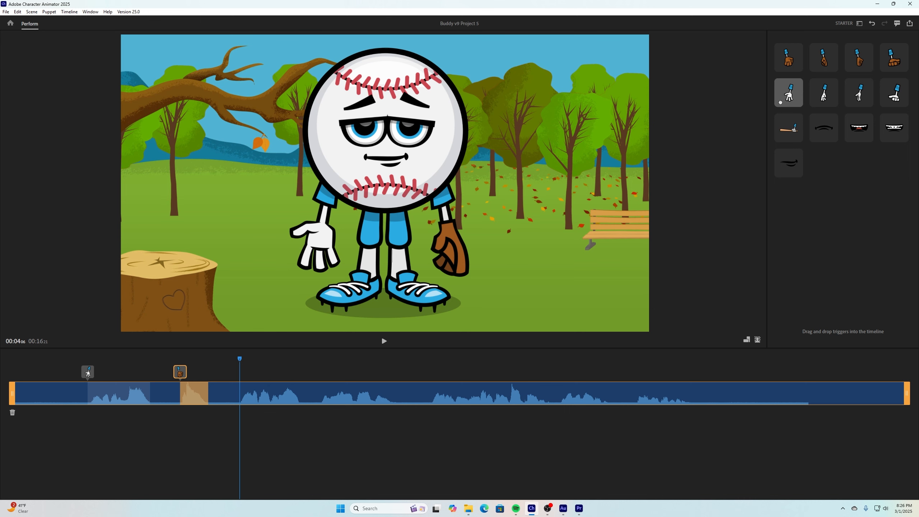
left_click_drag(781, 102, 300, 386)
Listen to the remaining speech and add the sideways white hand trigger over the phrase starting at about 00:10.
left_click_drag(239, 359, 429, 343)
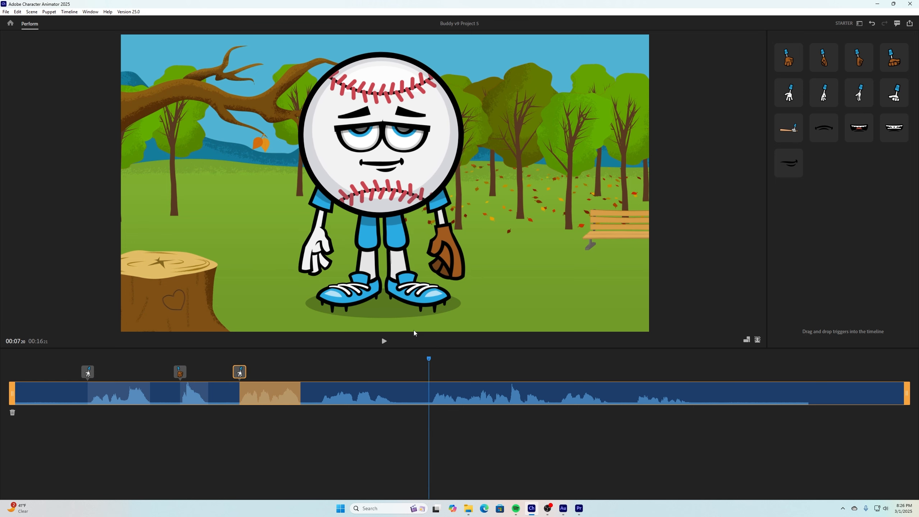
left_click(384, 342)
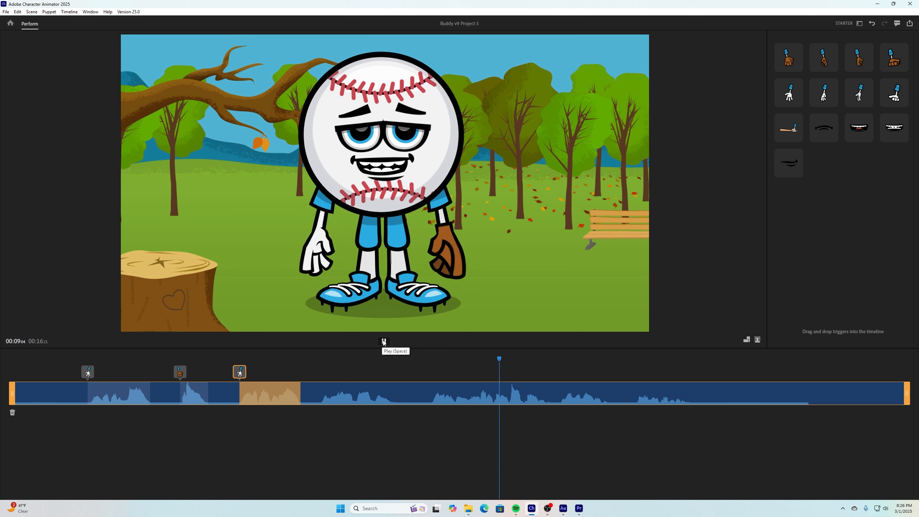
left_click(384, 341)
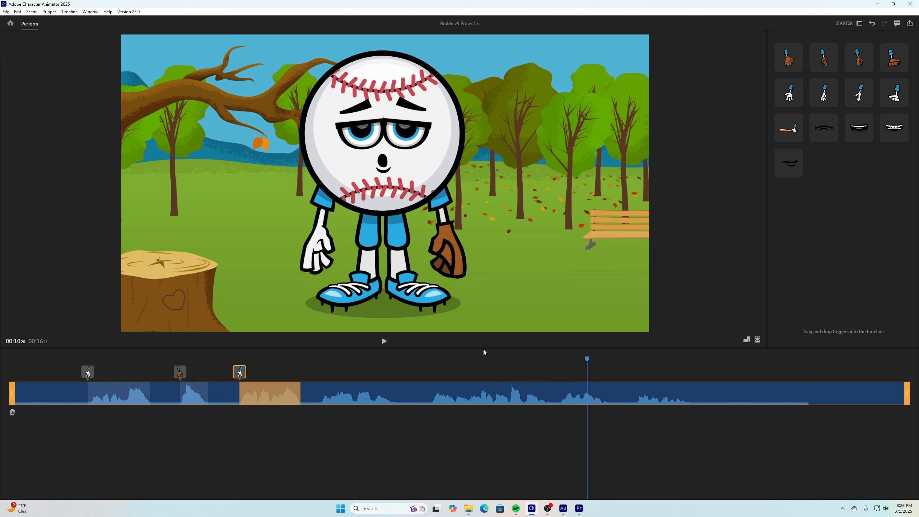
left_click_drag(587, 359, 559, 364)
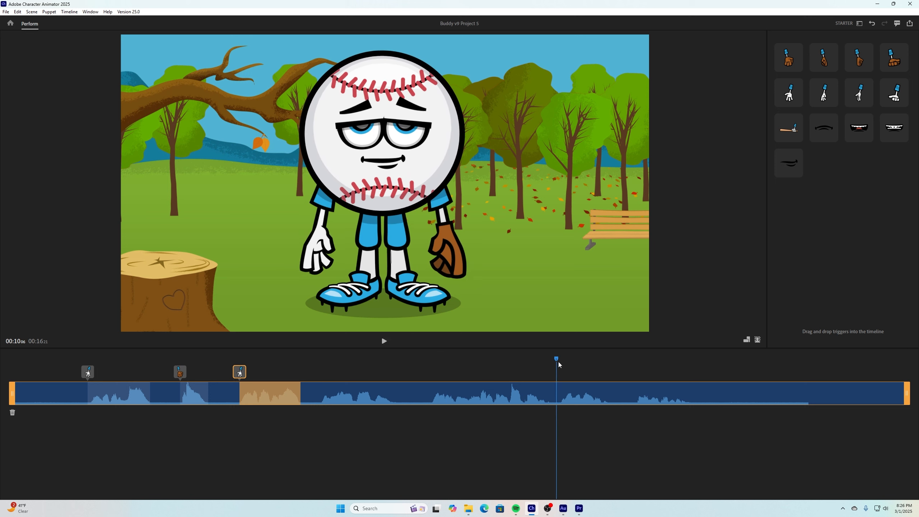
left_click_drag(893, 92, 610, 387)
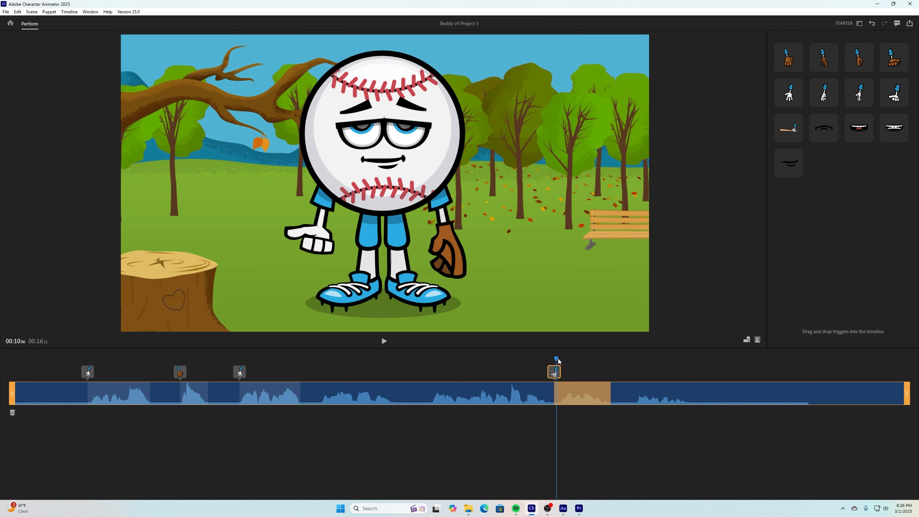
Play the whole animation from the beginning to review the speech, face and hand triggers.
left_click_drag(559, 361, 1, 394)
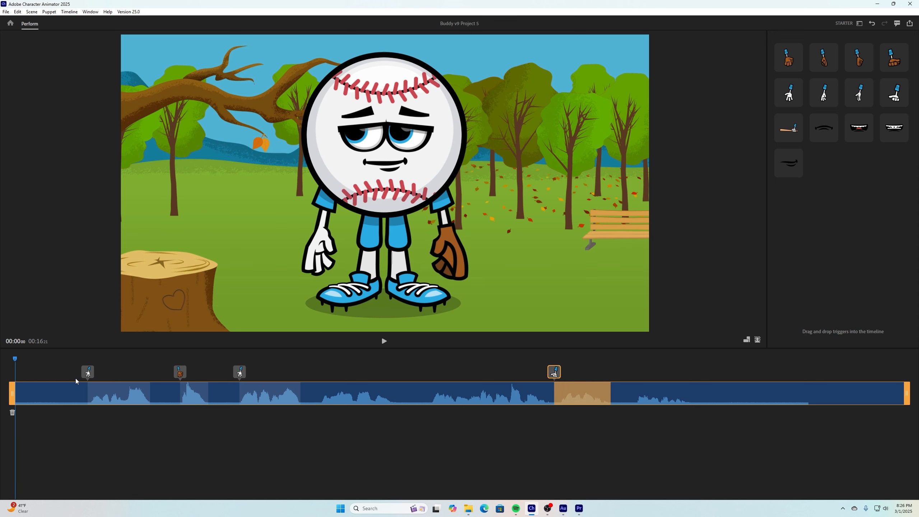
left_click(384, 341)
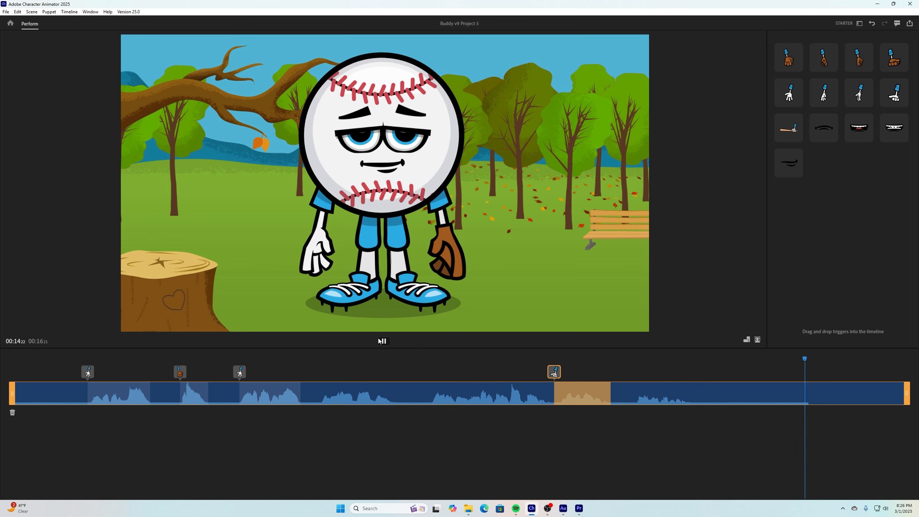
left_click(382, 341)
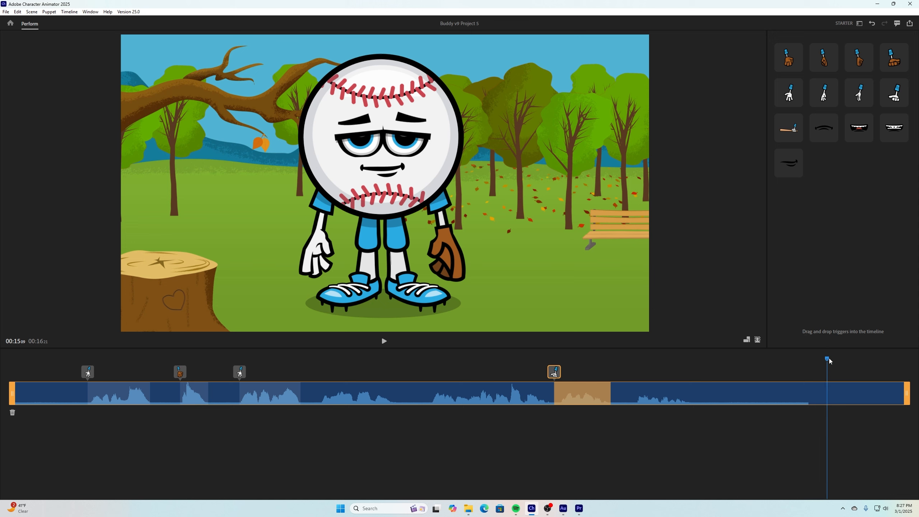
left_click_drag(830, 357, 757, 367)
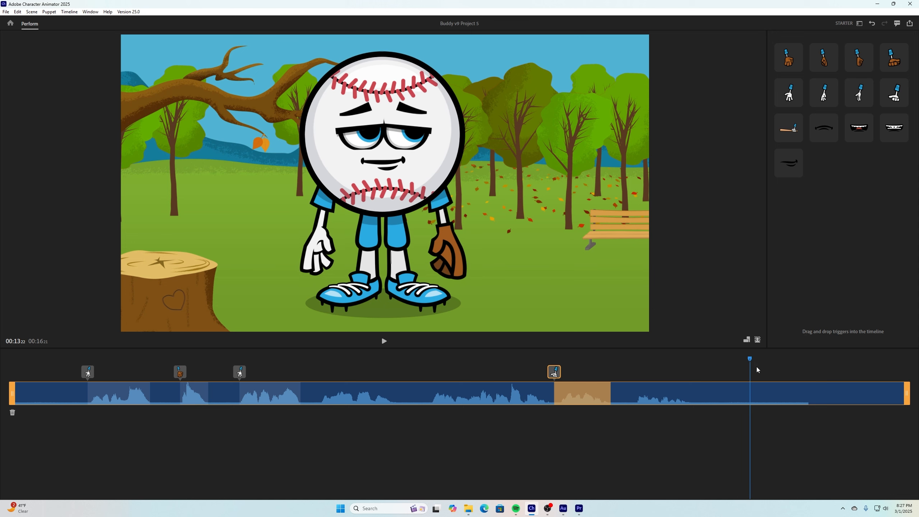
Export the scene to the Downloads folder as "animated baseball example" with the High Quality (larger file) preset.
left_click(6, 12)
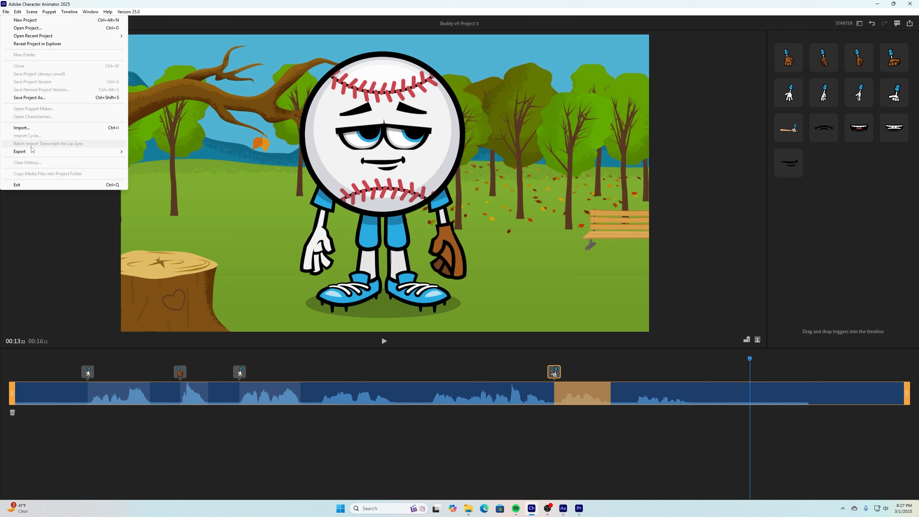
mouse_move(33, 153)
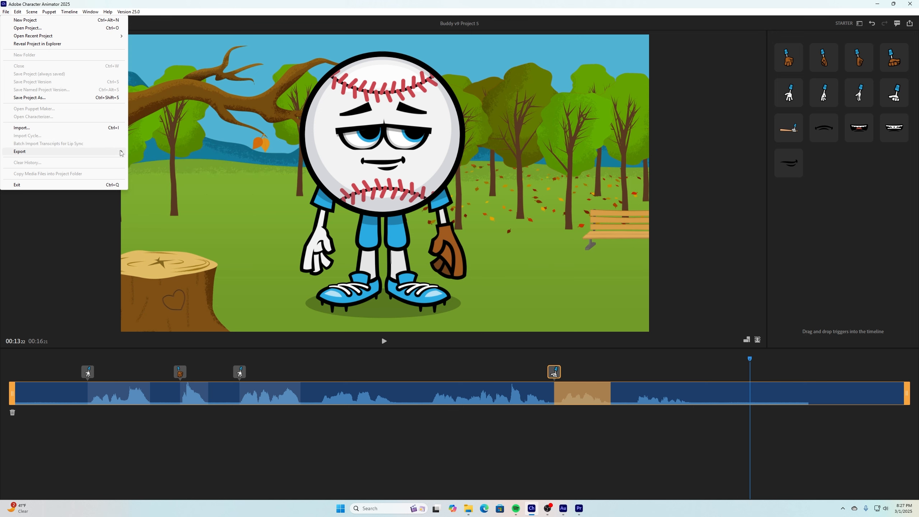
left_click(144, 152)
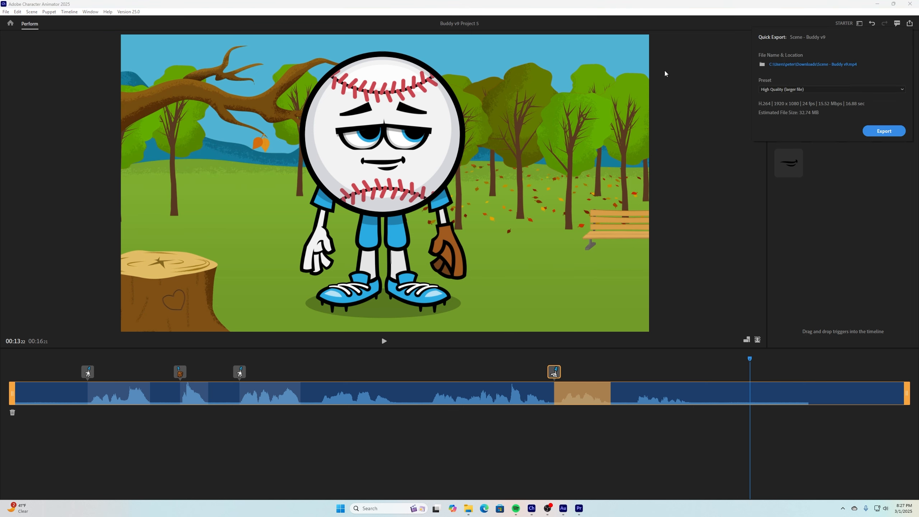
left_click(791, 64)
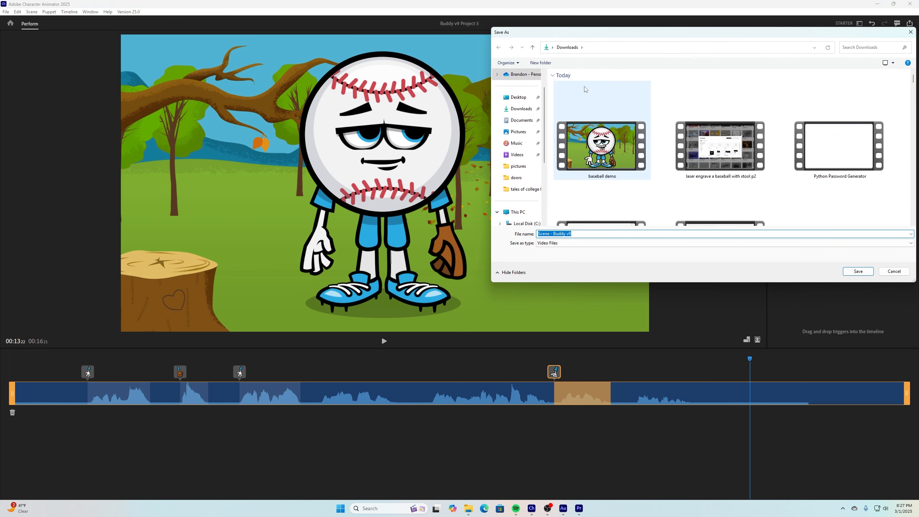
left_click(577, 234)
key("ctrl+a")
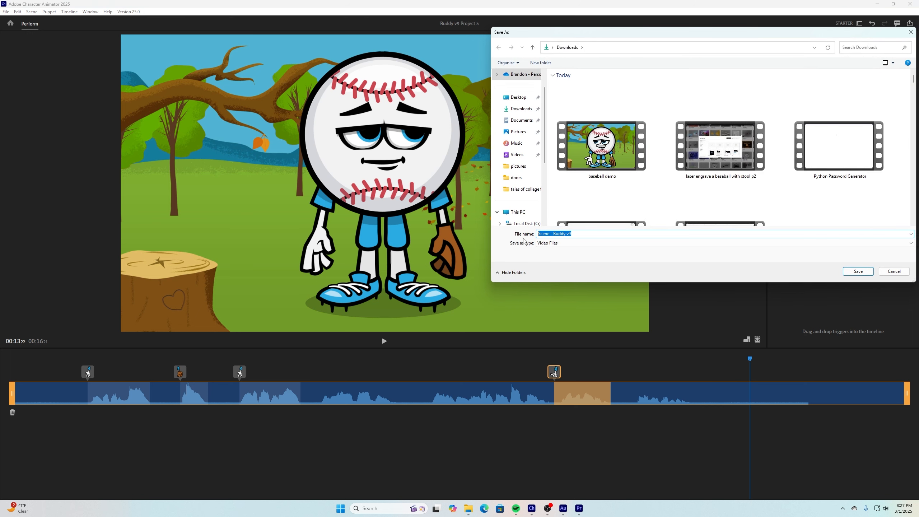
type("anim")
left_click(856, 272)
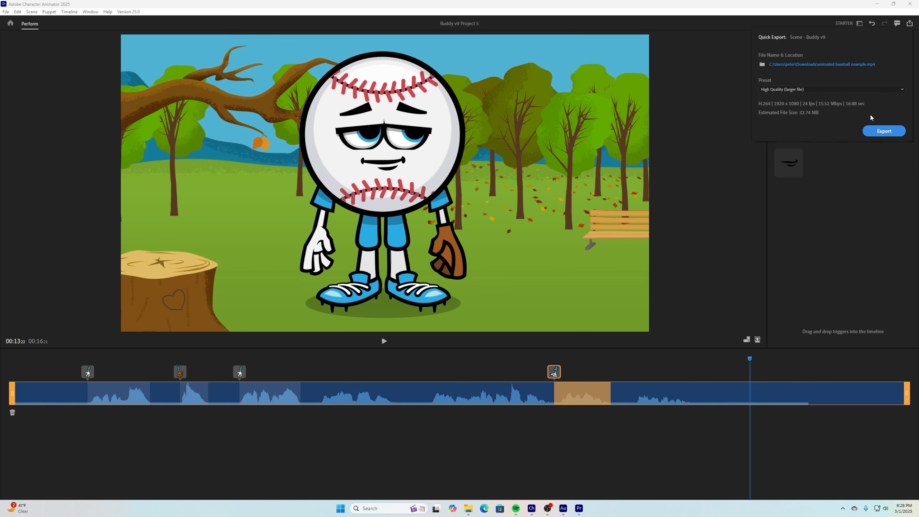
left_click(876, 132)
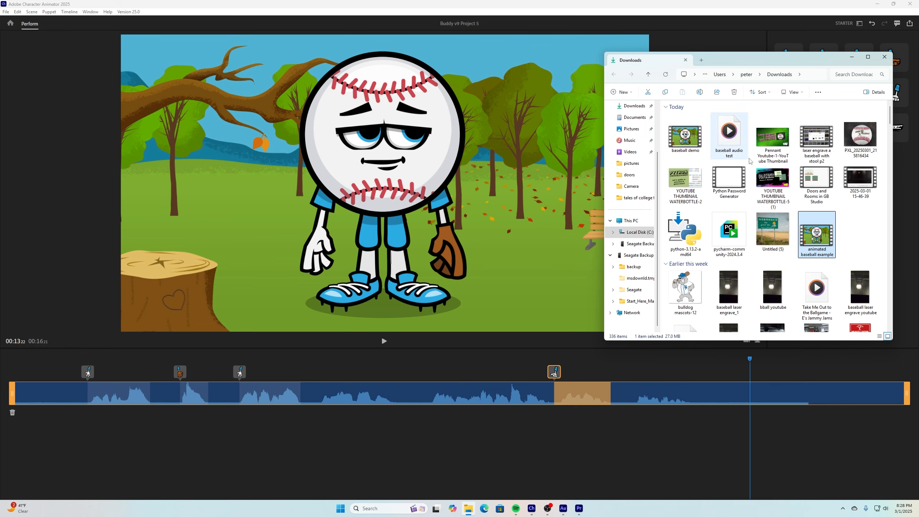
Play the exported animated baseball example video in Media Player.
double_click(823, 235)
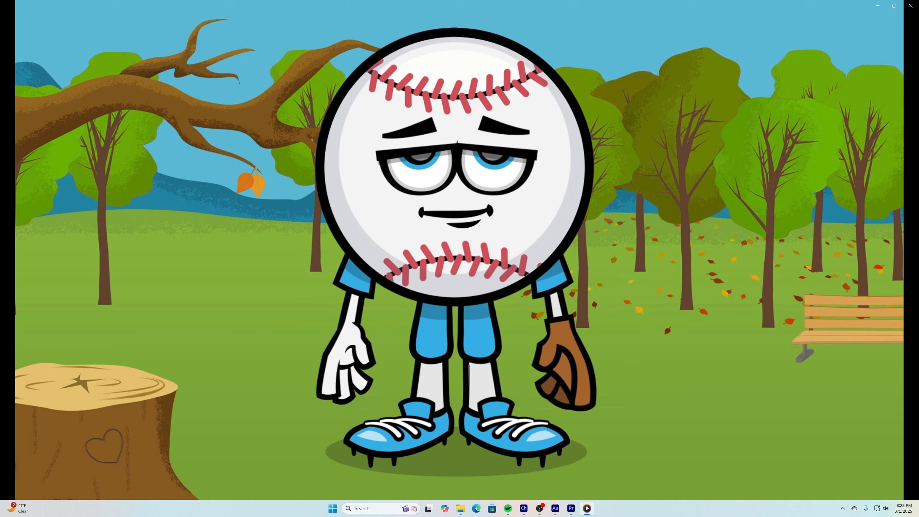
mouse_move(657, 299)
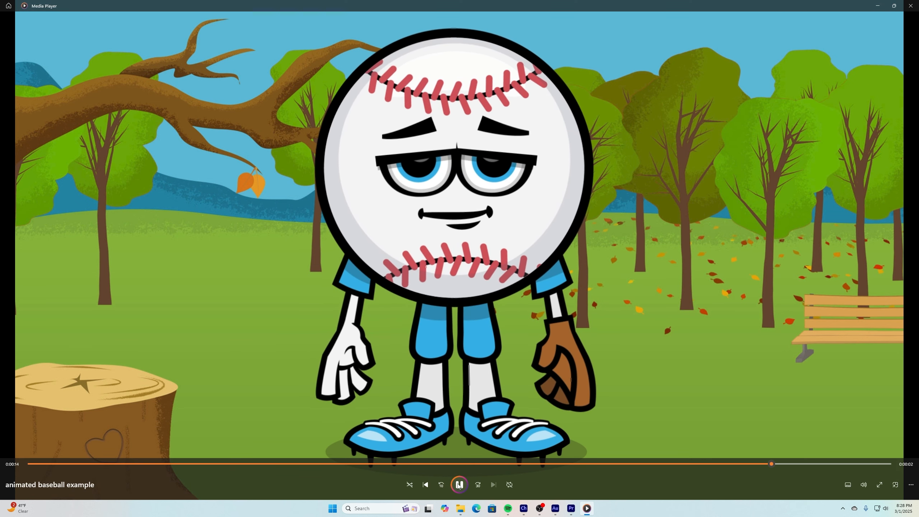